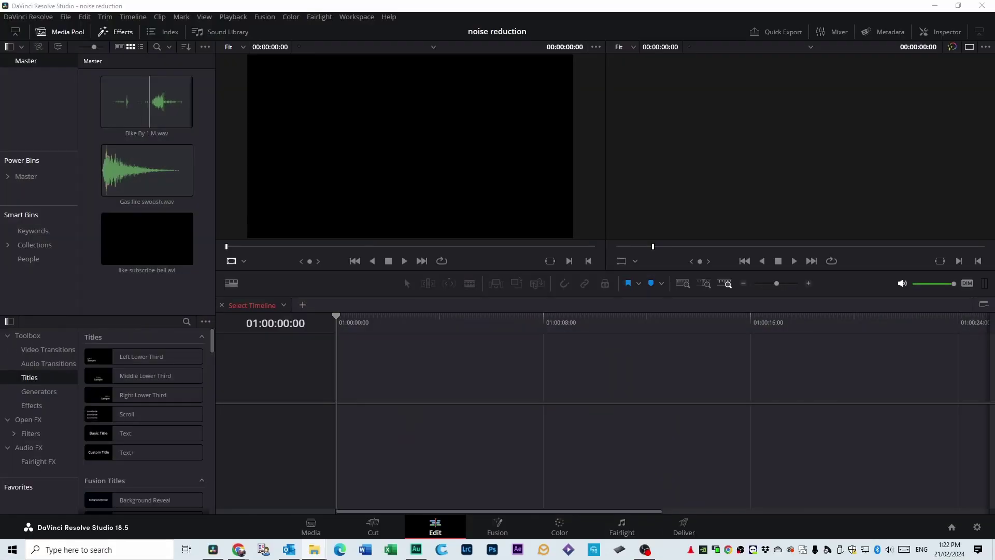
# - Import MVI_0036.MP4 into the Media Pool, preview it, and drop it onto new Timeline 1
pyautogui.moveTo(662, 162); pyautogui.dragTo(438, 171)
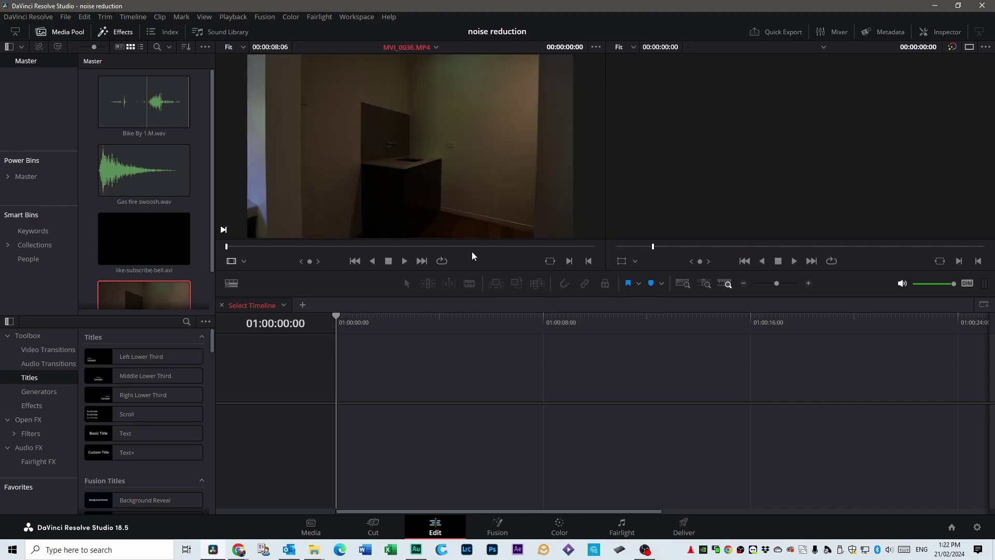
pyautogui.press('space')
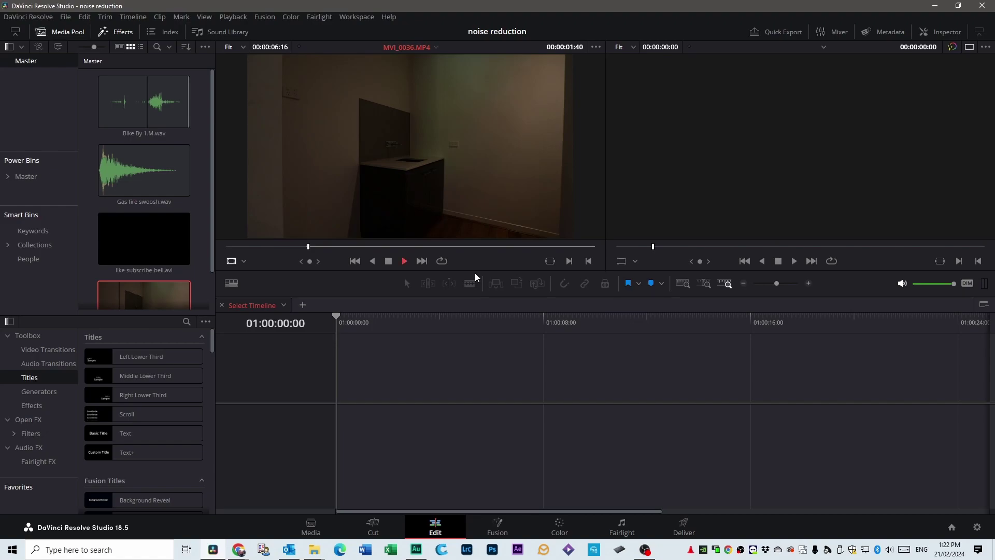
pyautogui.press('space')
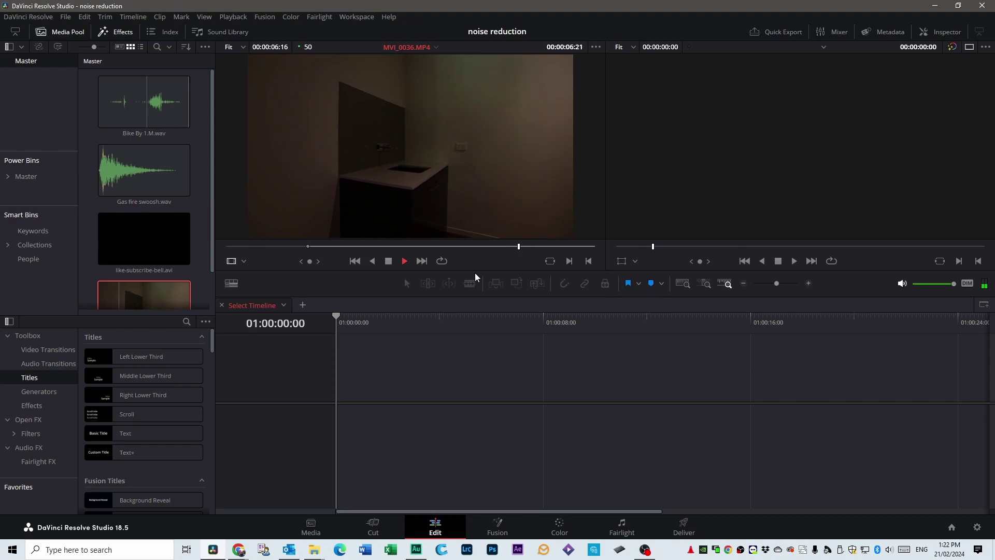
pyautogui.press('space')
pyautogui.moveTo(535, 247); pyautogui.dragTo(518, 247)
pyautogui.moveTo(396, 178); pyautogui.dragTo(344, 394)
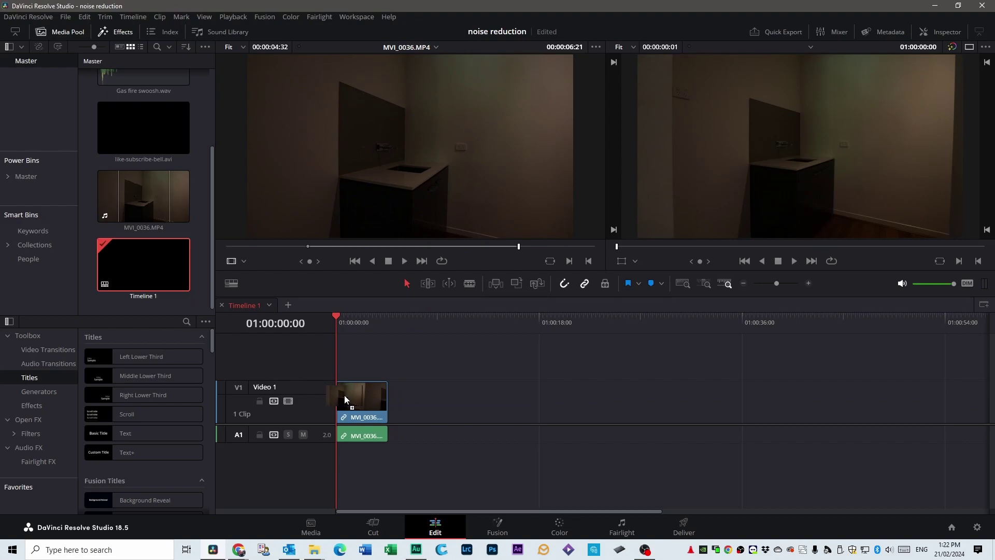
# - On the Color page, sample a neutral wall with the white-balance picker, giving Temp -4000.0 and Tint -11.77
pyautogui.click(558, 527)
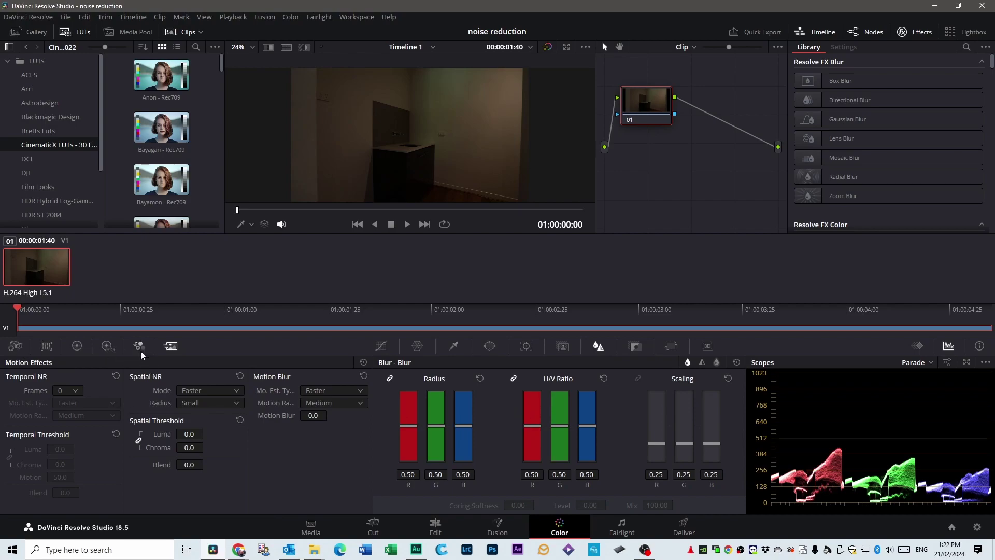
pyautogui.click(76, 345)
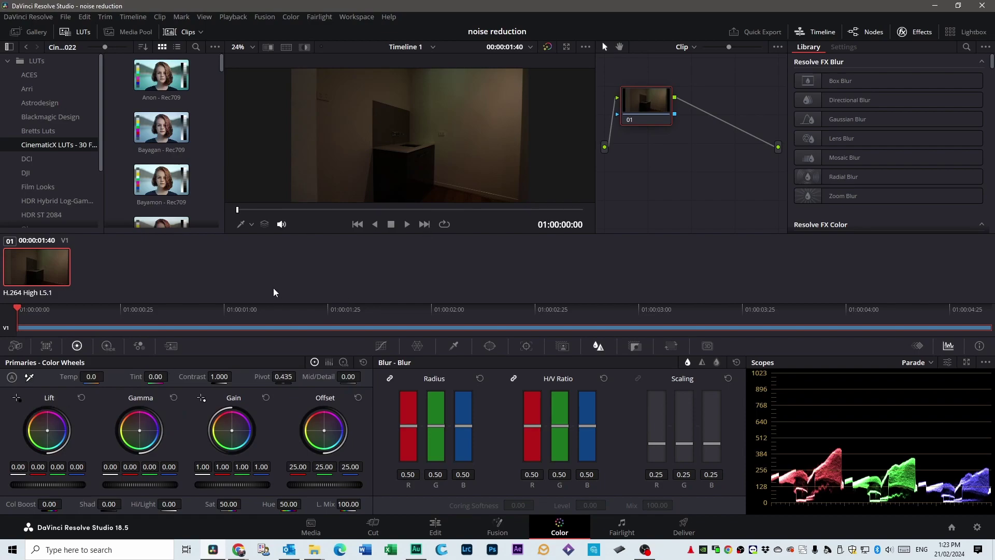
pyautogui.click(28, 378)
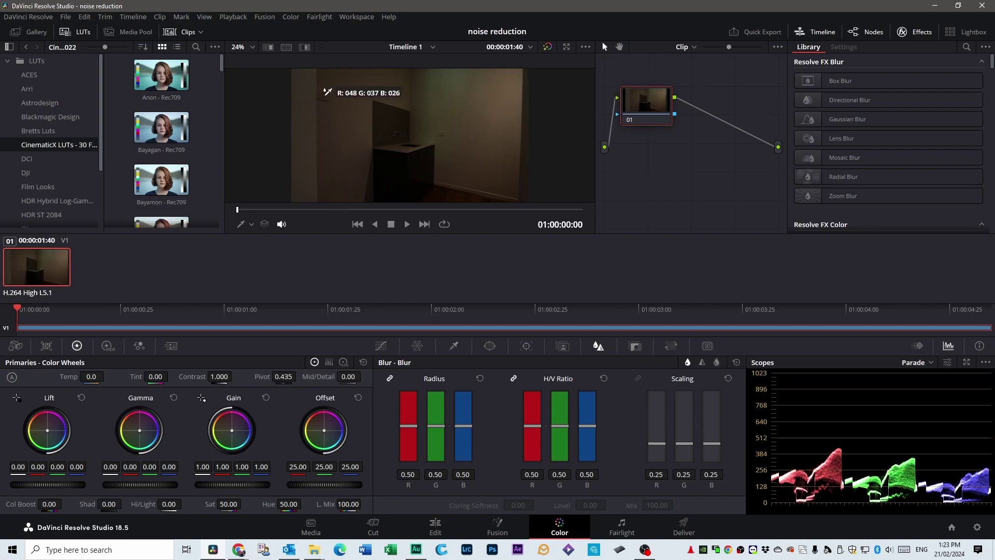
pyautogui.click(325, 96)
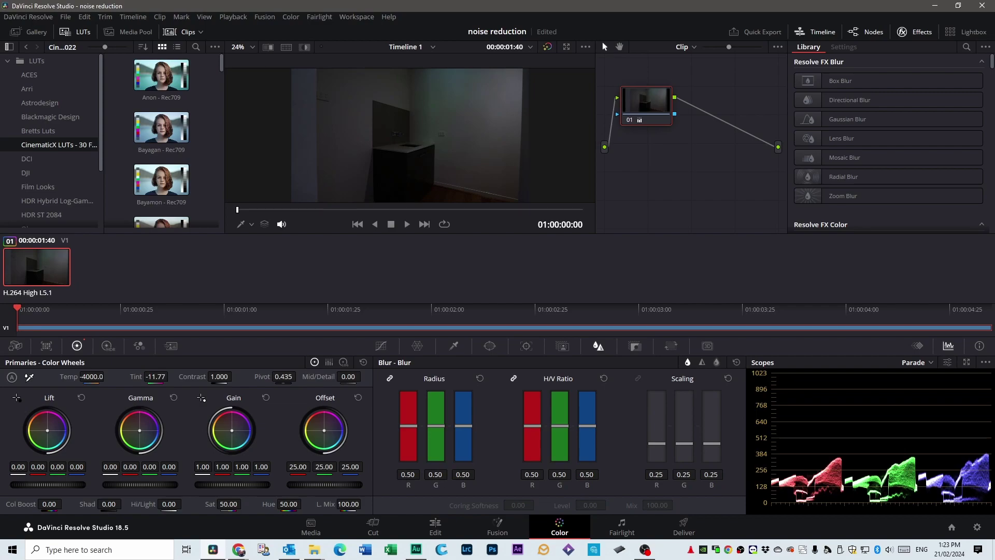
# - Set the primaries to Offset 43.95, Lift -0.03, Shadows 87.00 and Saturation 32.20
pyautogui.moveTo(324, 485)
pyautogui.mouseDown()
pyautogui.moveTo(343, 485)
pyautogui.moveTo(305, 484)
pyautogui.moveTo(329, 485)
pyautogui.mouseUp()
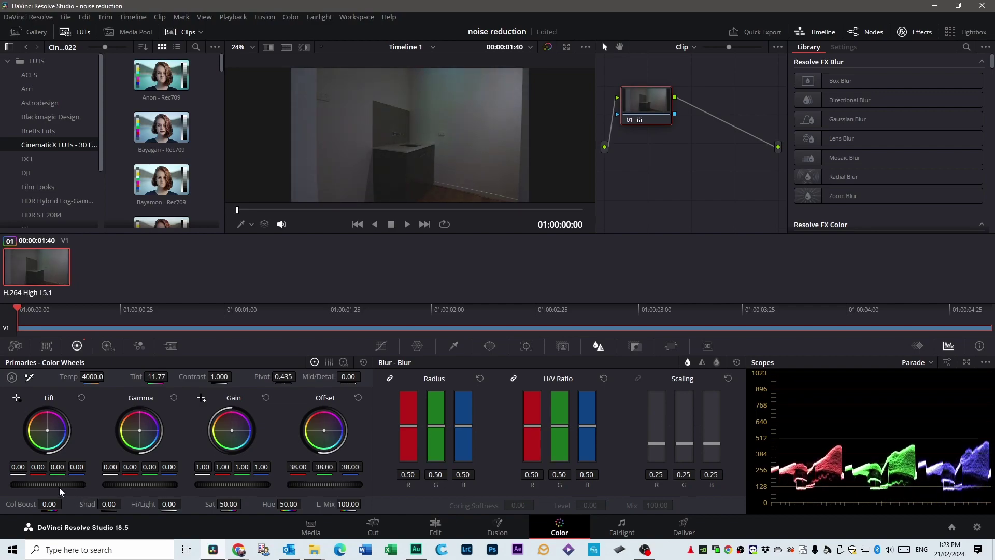
pyautogui.moveTo(59, 492); pyautogui.dragTo(53, 491)
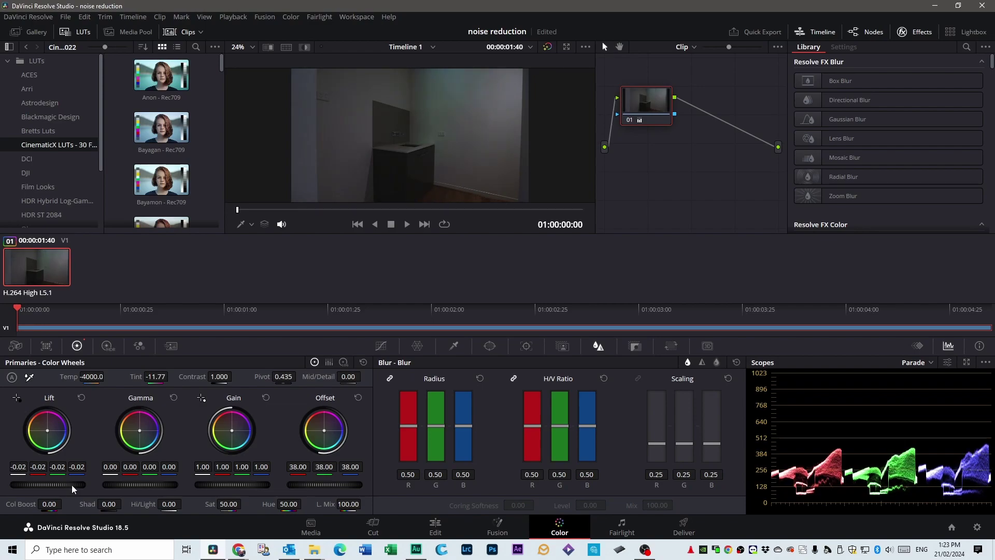
pyautogui.moveTo(109, 504); pyautogui.dragTo(127, 503)
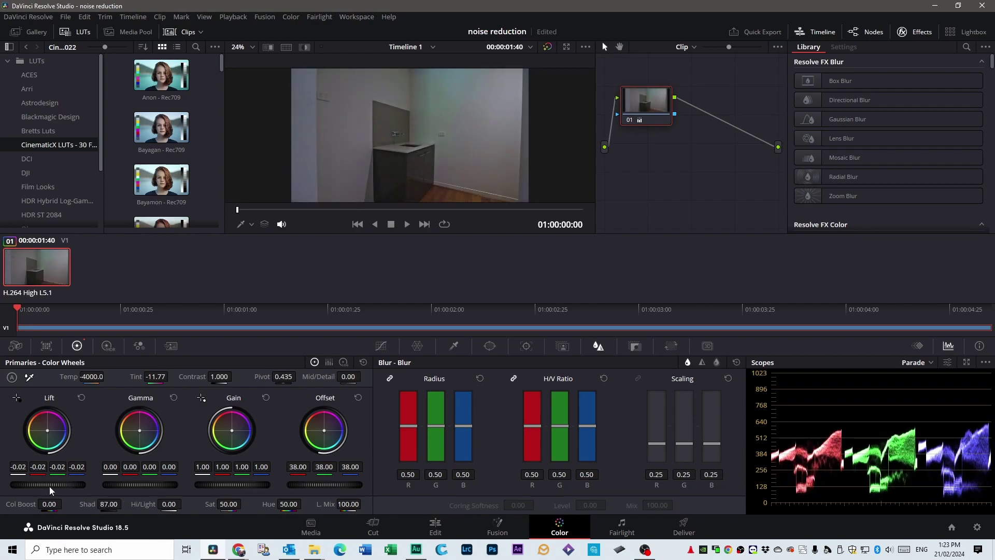
pyautogui.moveTo(49, 484); pyautogui.dragTo(47, 485)
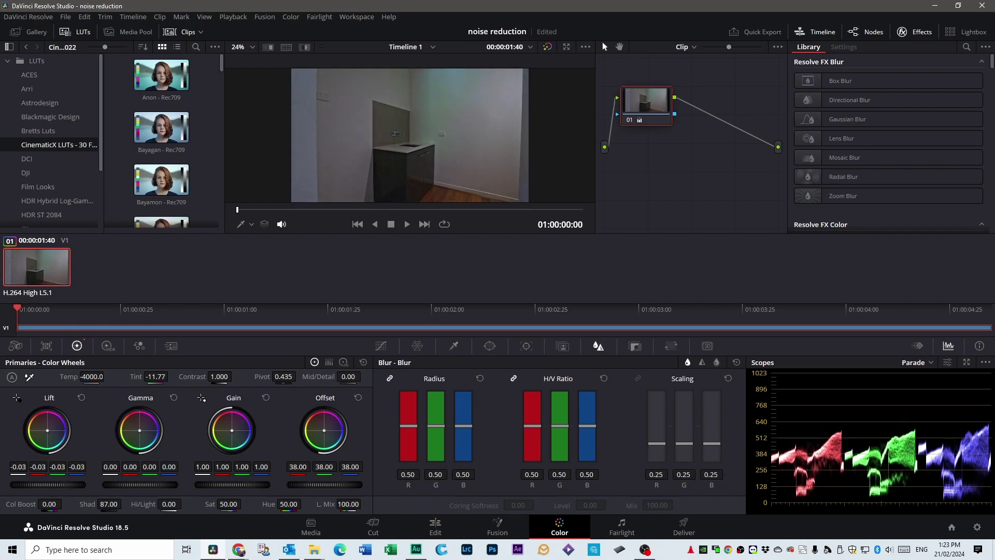
pyautogui.moveTo(324, 484); pyautogui.dragTo(340, 484)
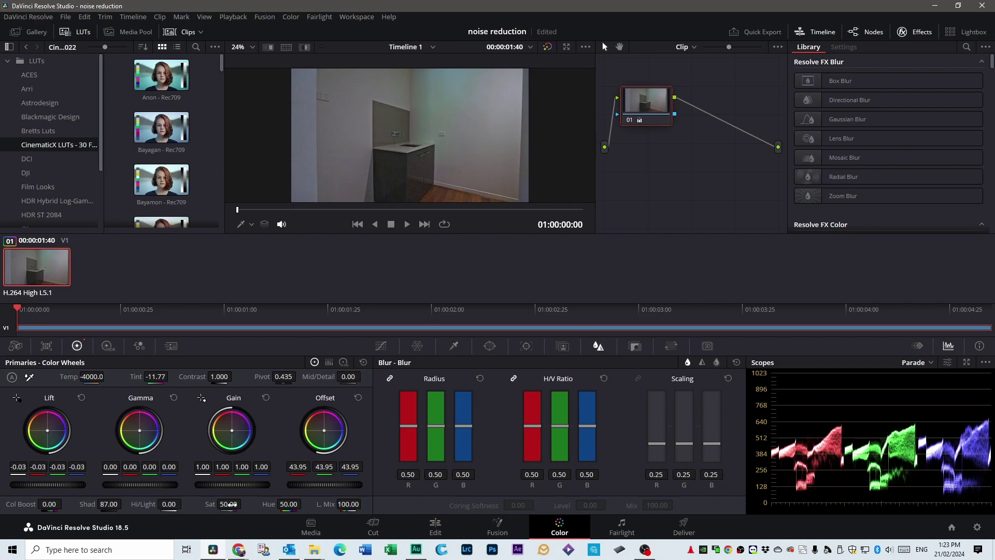
pyautogui.moveTo(244, 503); pyautogui.dragTo(241, 511)
pyautogui.scroll(4, 362, 161)
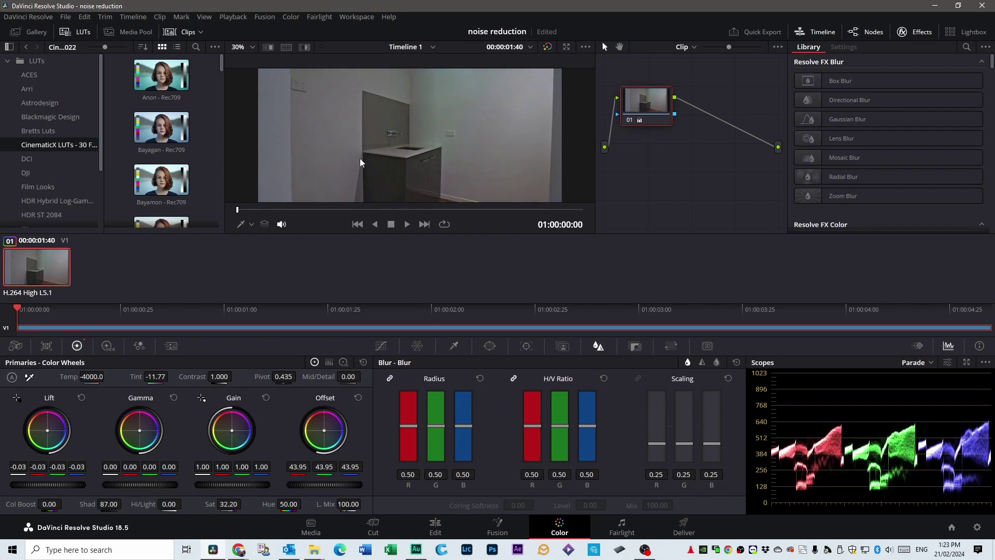
pyautogui.press('space')
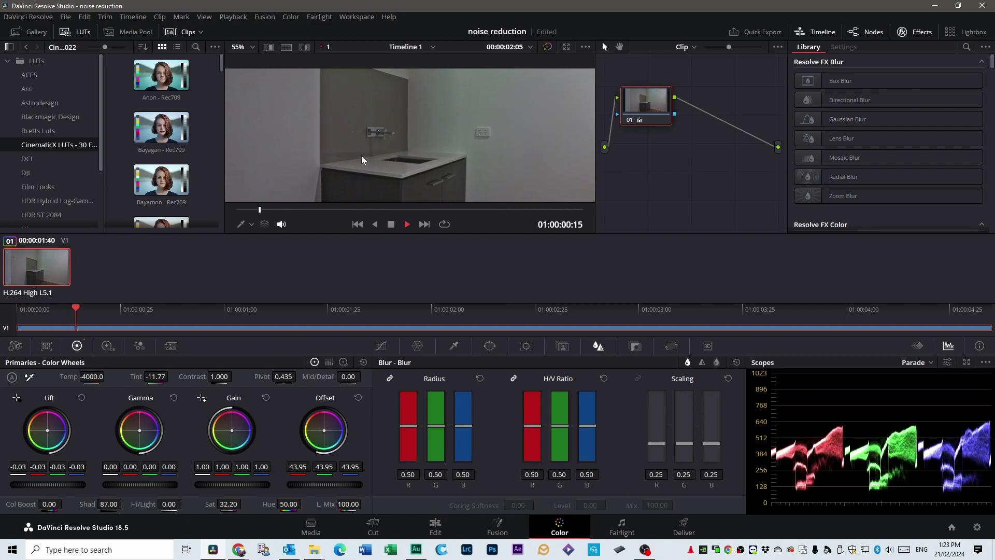
pyautogui.scroll(3, 484, 163)
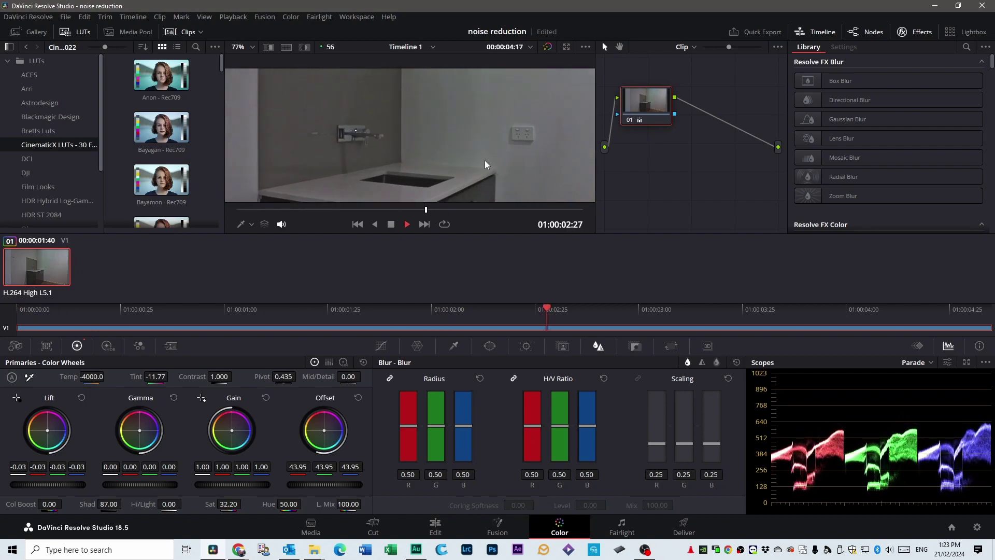
pyautogui.scroll(2, 485, 161)
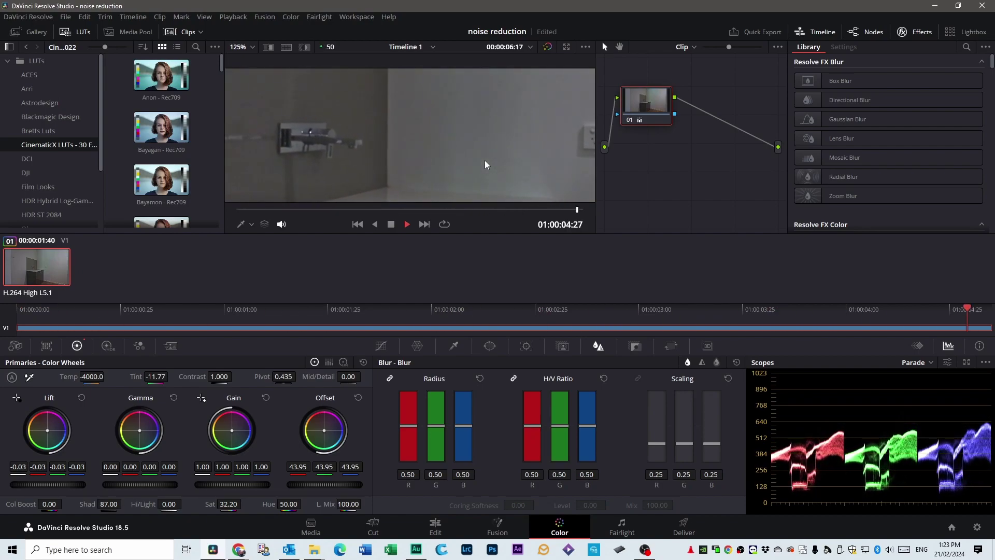
pyautogui.scroll(1, 484, 160)
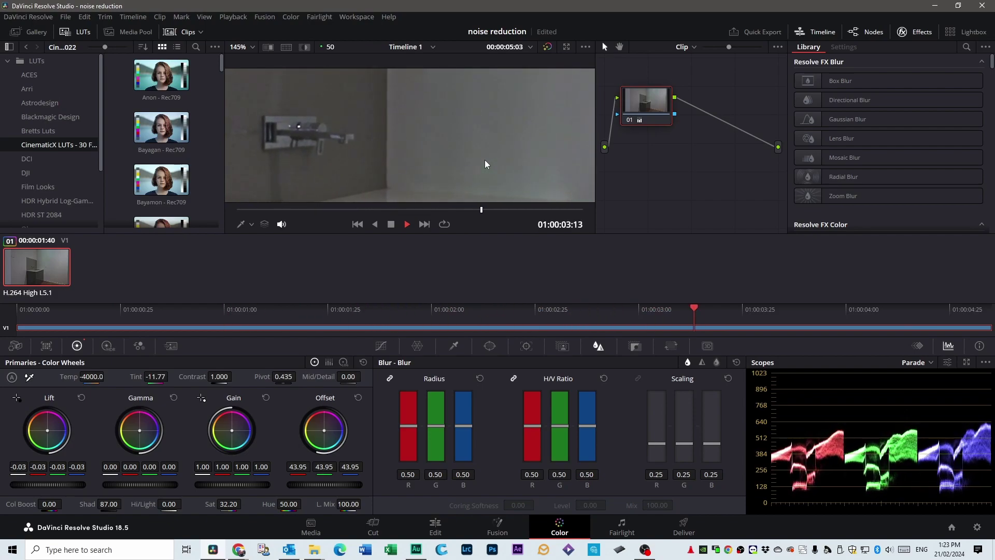
pyautogui.scroll(-2, 483, 158)
pyautogui.press('space')
pyautogui.scroll(3, 484, 152)
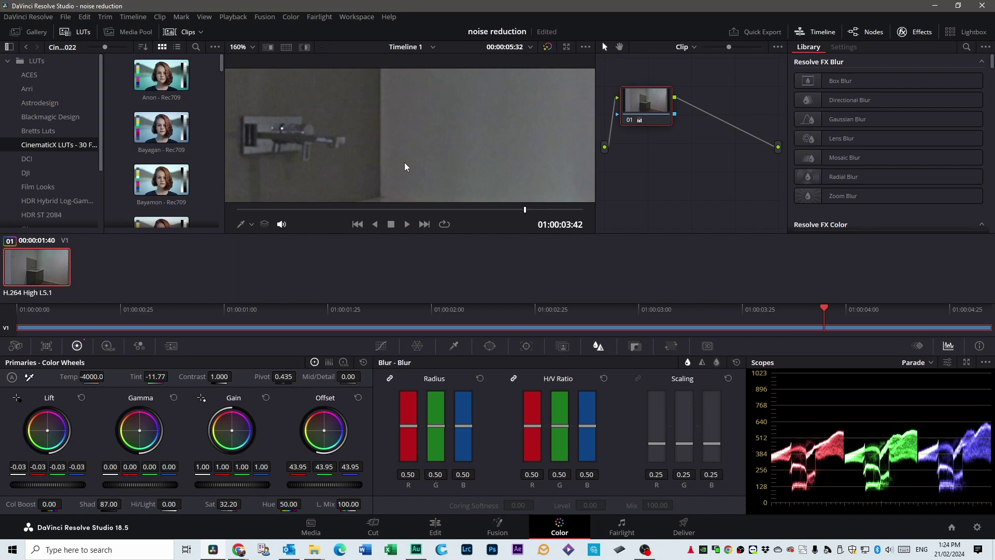
pyautogui.scroll(-9, 430, 155)
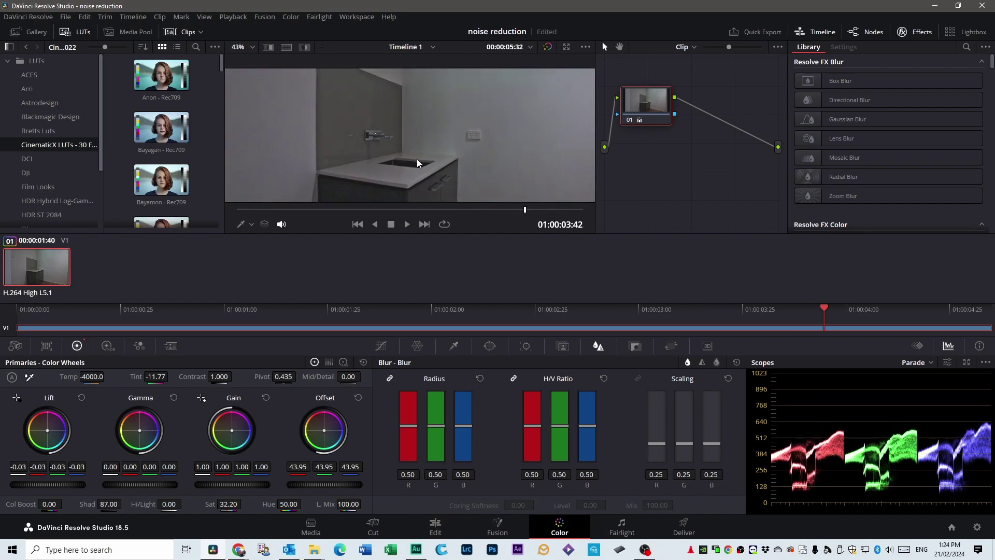
pyautogui.scroll(-3, 416, 158)
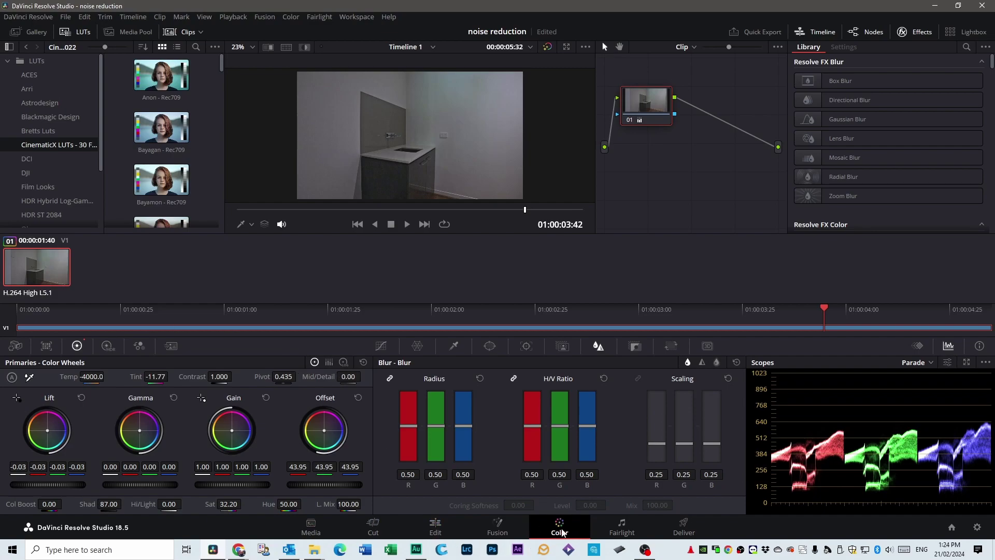
# - In the noise reduction settings, set Spatial Threshold Luma to 8.0, then nudge it to 8.2
pyautogui.click(171, 346)
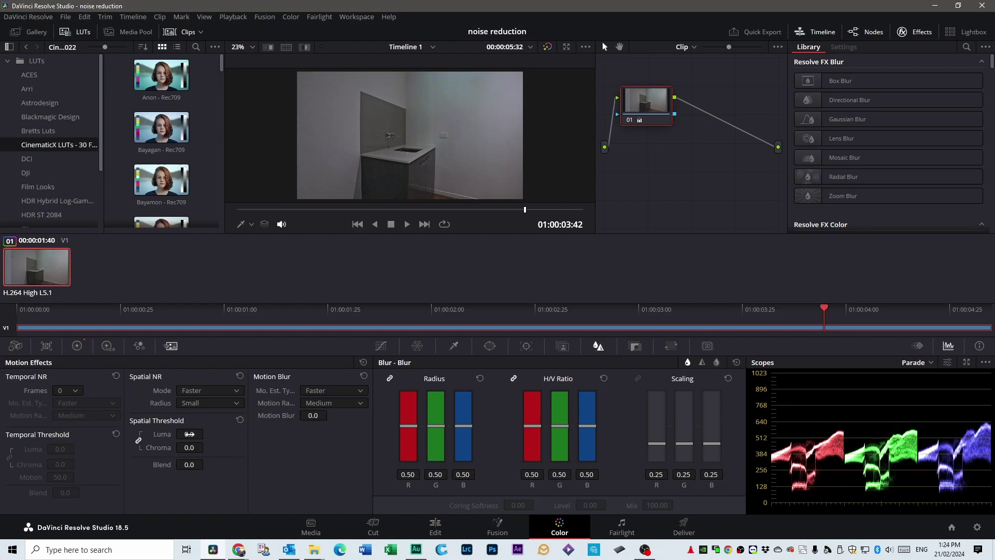
pyautogui.click(189, 434)
pyautogui.write('8')
pyautogui.press('Return')
pyautogui.scroll(4, 441, 150)
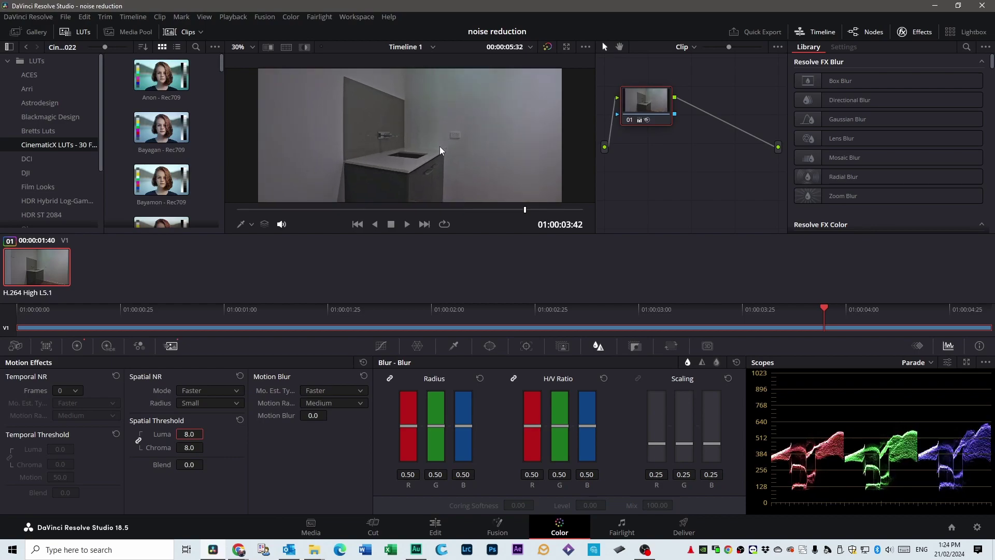
pyautogui.scroll(3, 442, 152)
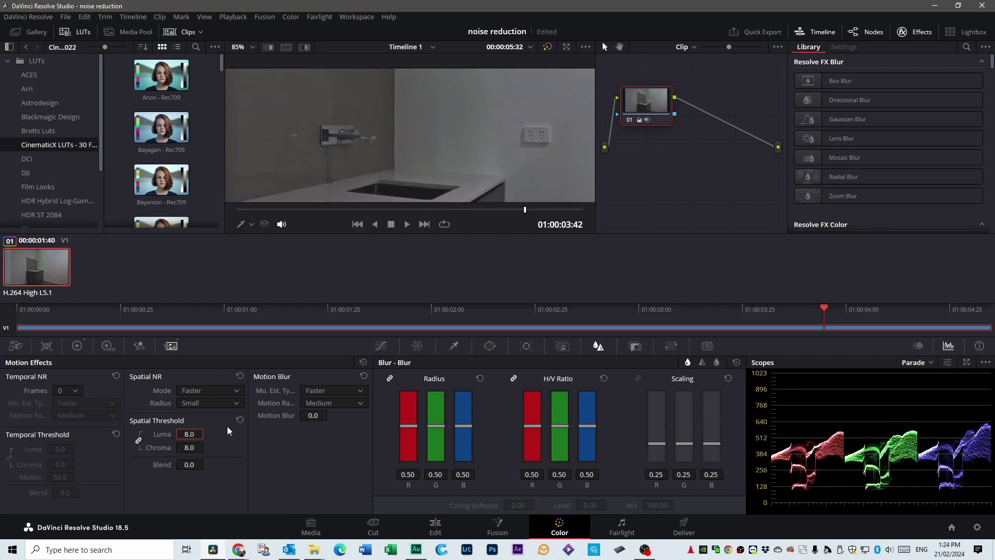
pyautogui.moveTo(187, 435); pyautogui.dragTo(193, 435)
# - Compare Spatial Threshold Luma at 0.0 and 0.2, then return it to 8.0
pyautogui.doubleClick(190, 434)
pyautogui.write('0')
pyautogui.press('Return')
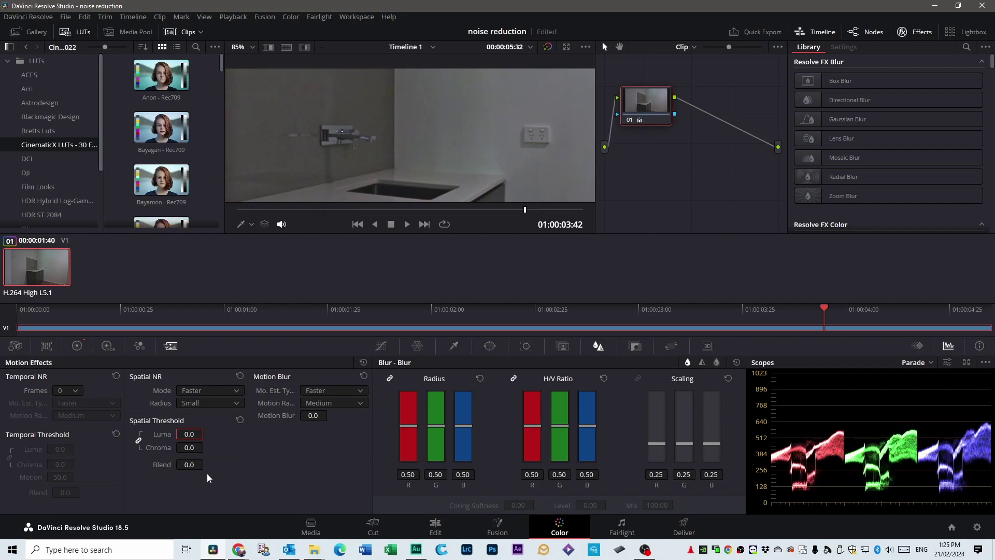
pyautogui.moveTo(188, 434); pyautogui.dragTo(193, 435)
pyautogui.click(189, 434)
pyautogui.write('8')
pyautogui.press('Return')
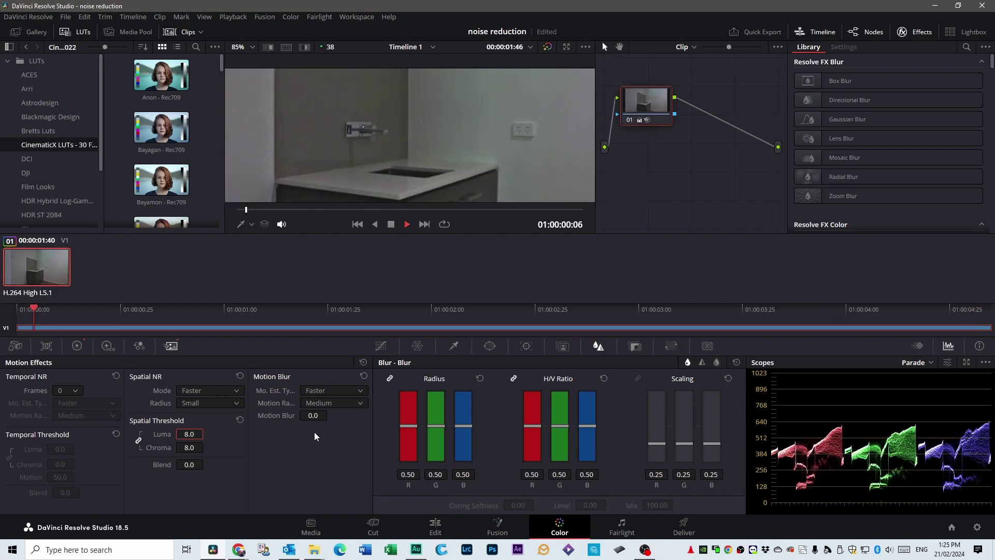
# - Reduce the Blur Radius to 0.47, stop playback, and select the Spatial Threshold Luma field
pyautogui.scroll(2, 443, 130)
pyautogui.scroll(4, 442, 130)
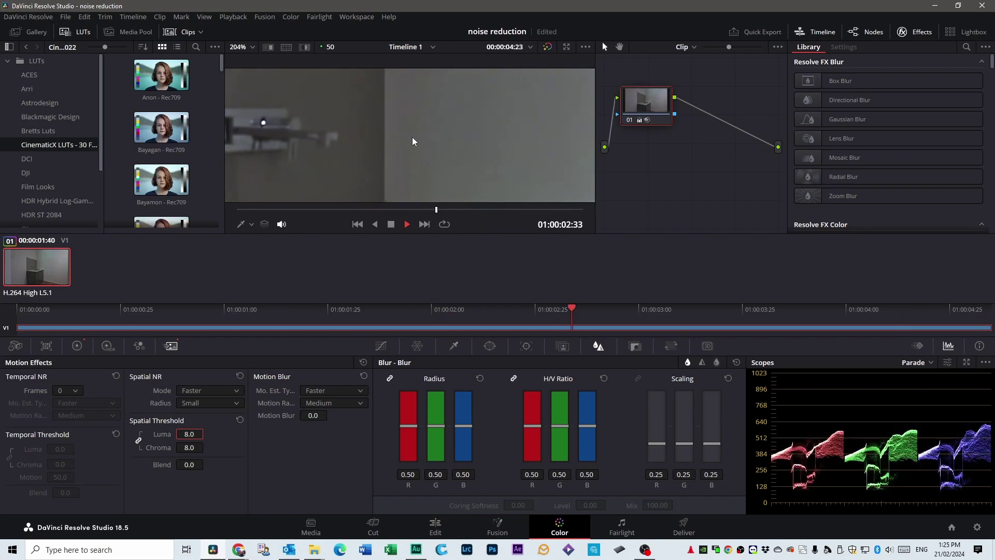
pyautogui.scroll(-5, 414, 136)
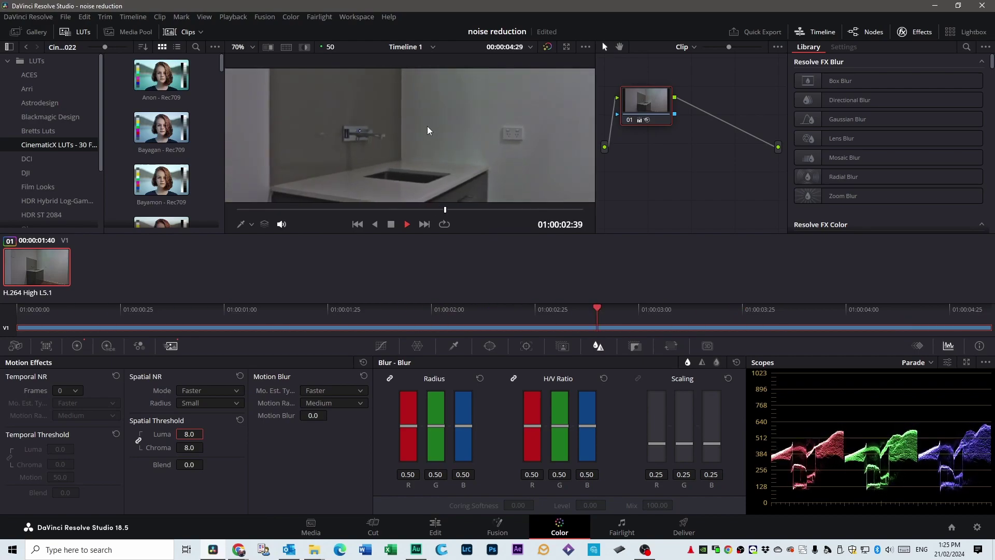
pyautogui.scroll(1, 420, 136)
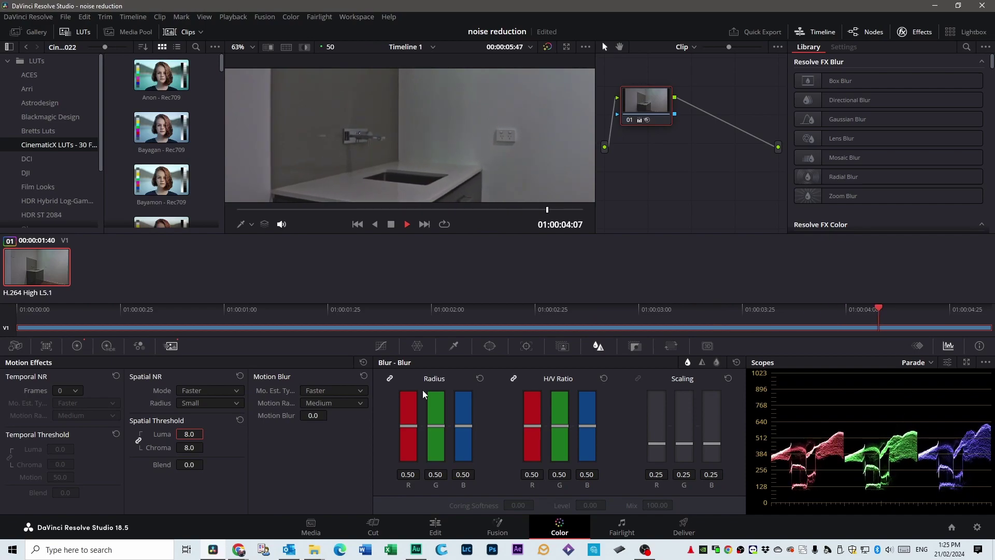
pyautogui.moveTo(408, 426); pyautogui.dragTo(412, 434)
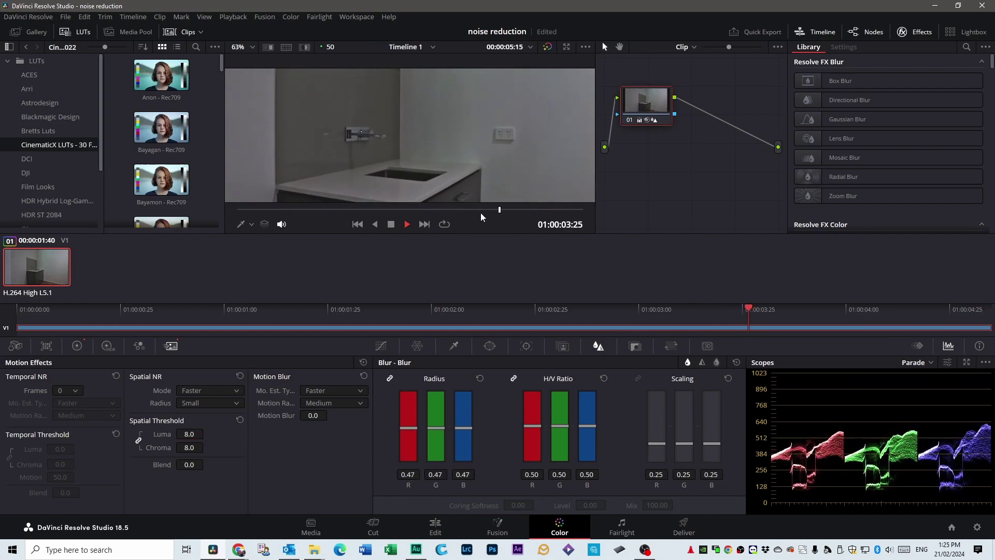
pyautogui.scroll(2, 421, 144)
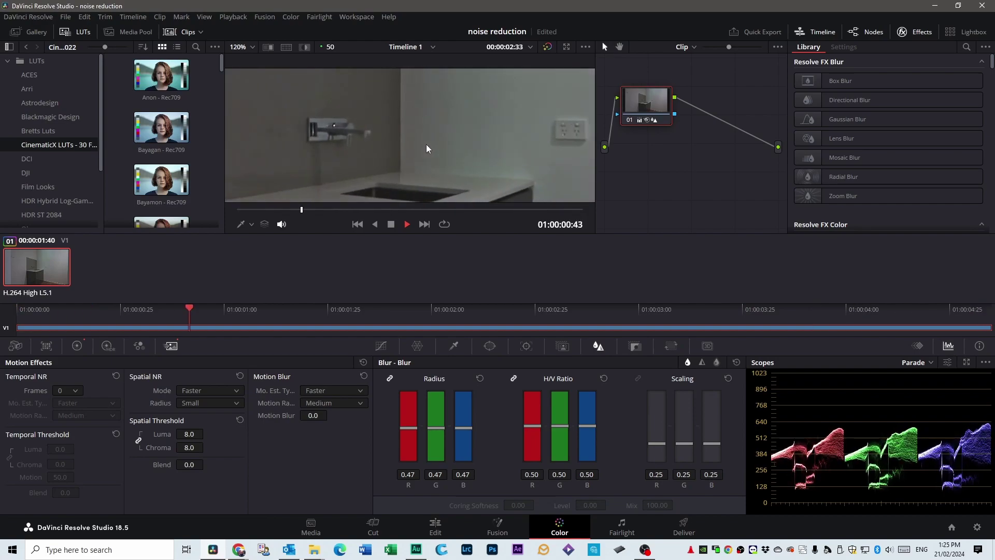
pyautogui.scroll(-2, 425, 141)
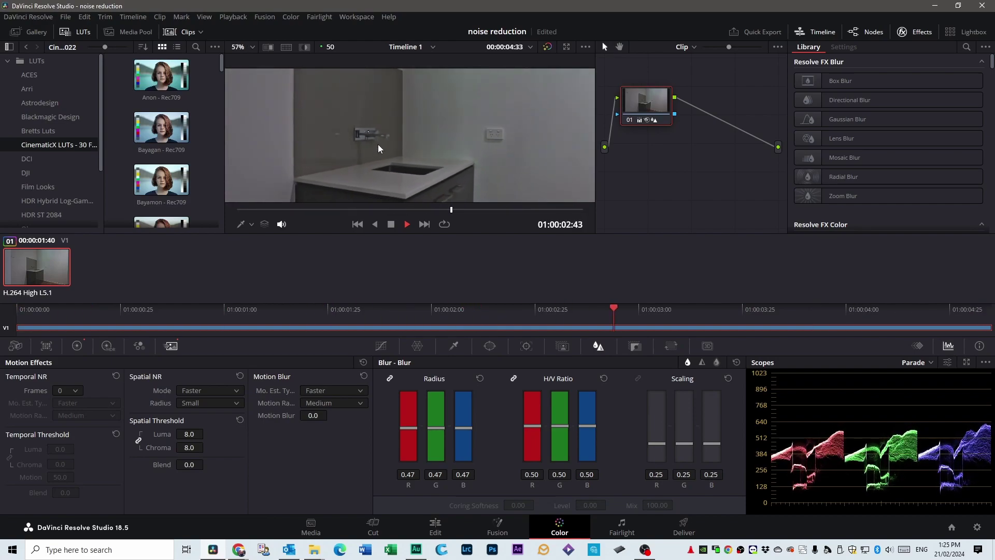
pyautogui.scroll(-1, 460, 177)
pyautogui.press('space')
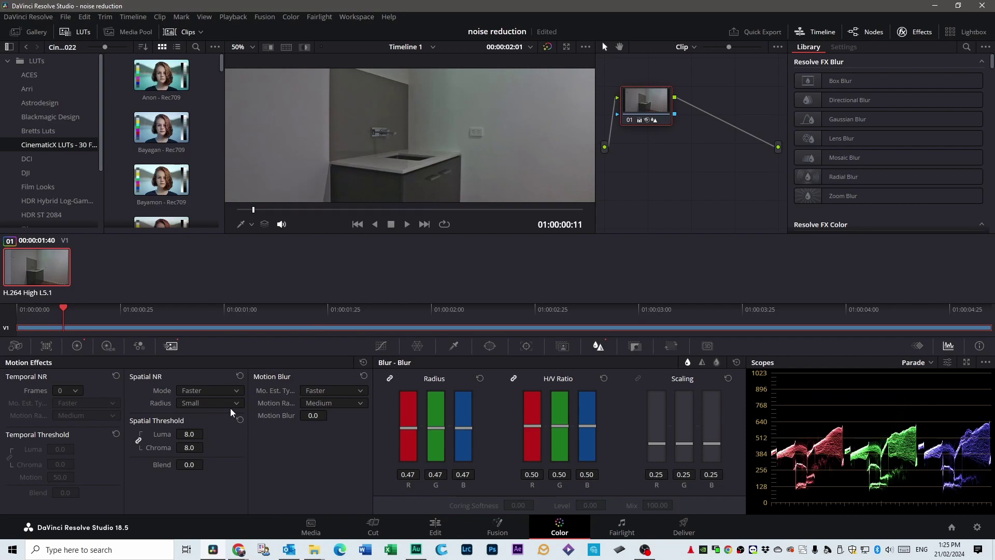
pyautogui.click(190, 434)
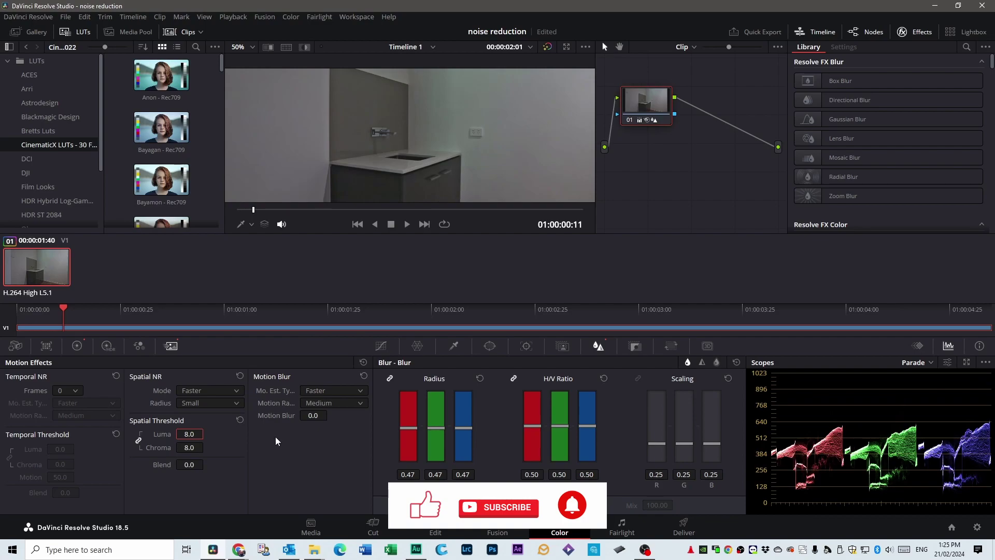
# - Enter 0 for Spatial Threshold Luma so linked Luma and Chroma both read 0.0, then play the clip
pyautogui.write('0')
pyautogui.press('Return')
pyautogui.scroll(4, 411, 125)
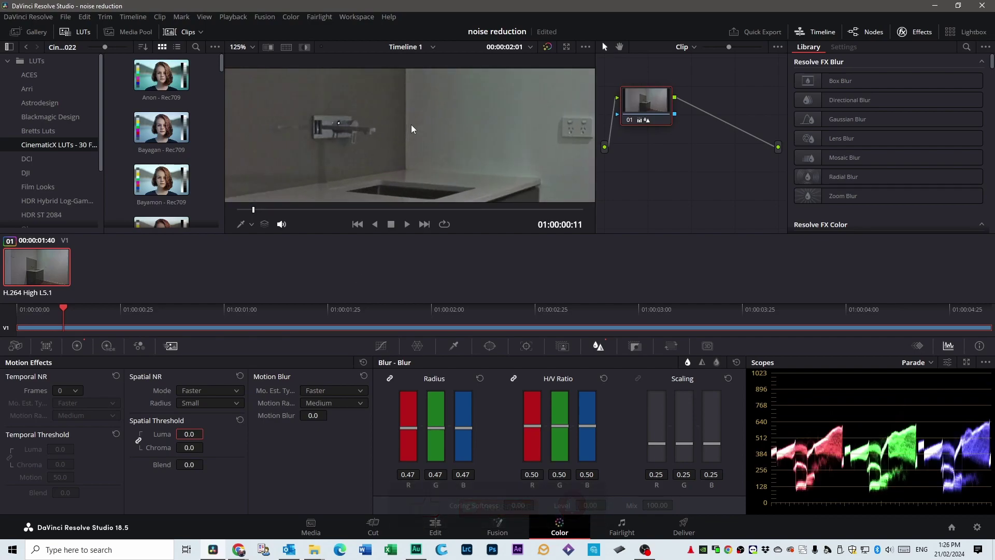
pyautogui.press('space')
pyautogui.scroll(-4, 412, 123)
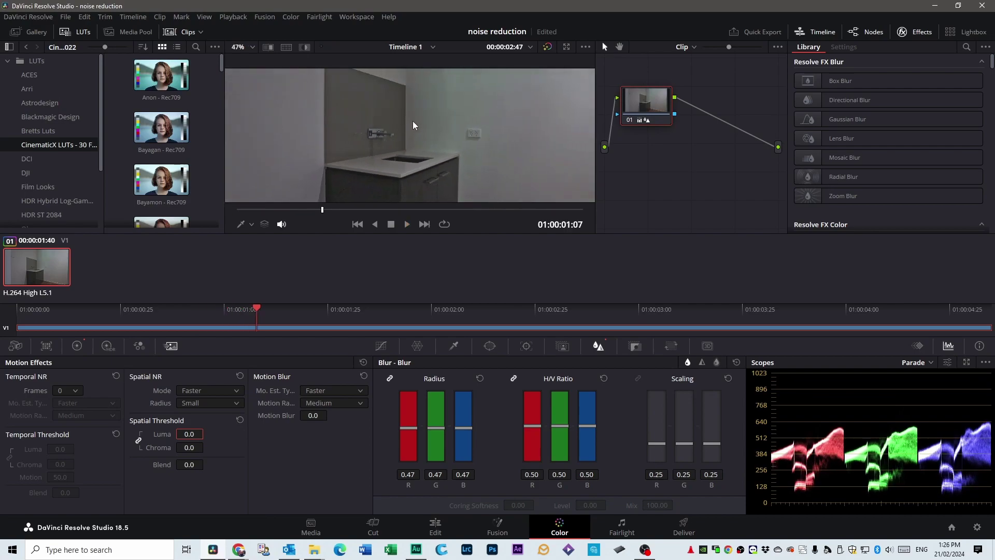
pyautogui.scroll(-1, 412, 126)
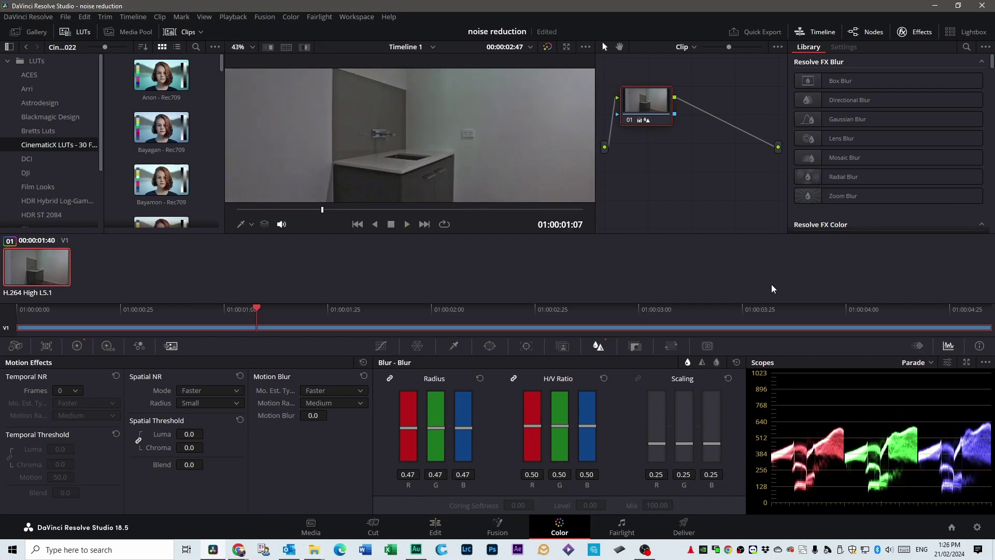
# - Add corrector node 02 from the node graph menu and connect it after node 01
pyautogui.rightClick(661, 151)
pyautogui.moveTo(678, 170)
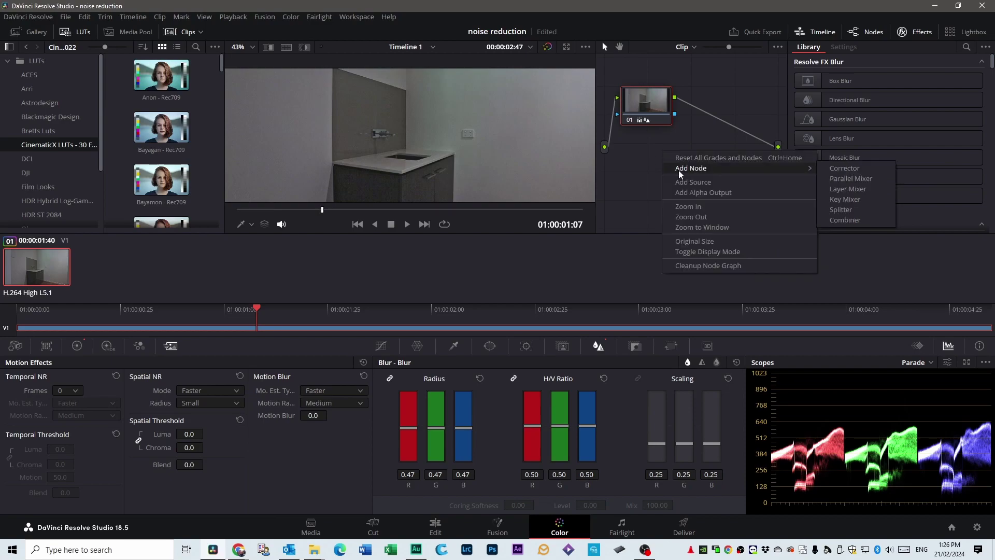
pyautogui.click(843, 168)
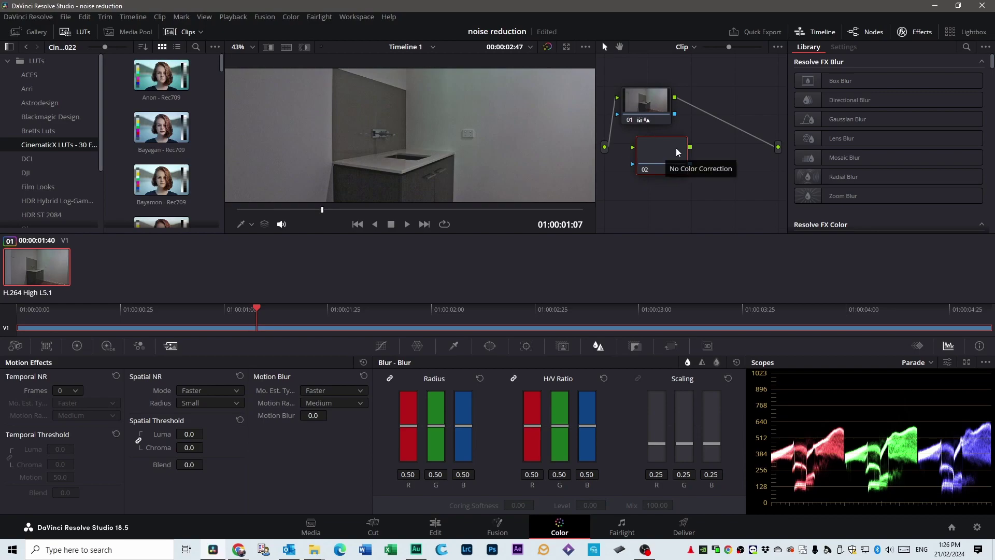
pyautogui.moveTo(651, 174); pyautogui.dragTo(643, 185)
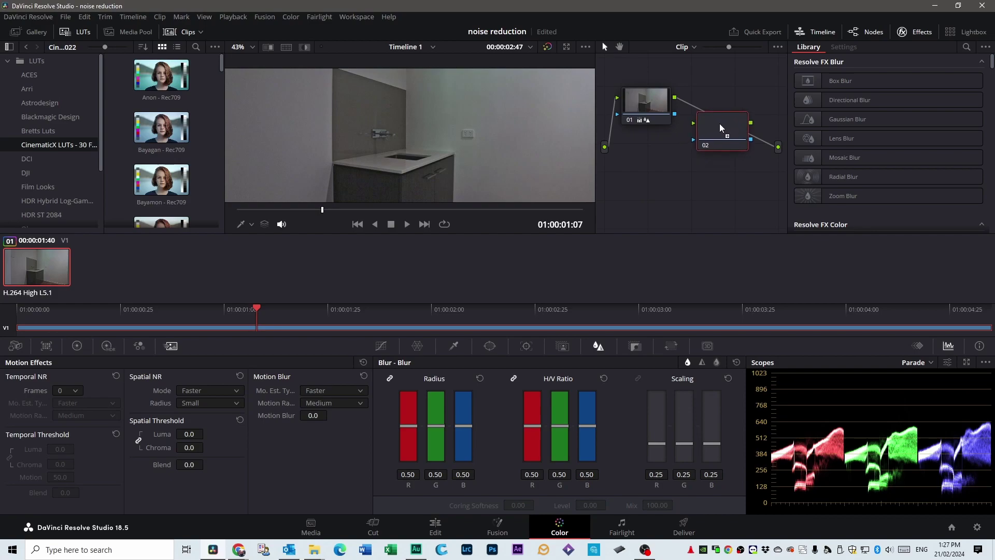
pyautogui.moveTo(719, 127); pyautogui.dragTo(721, 123)
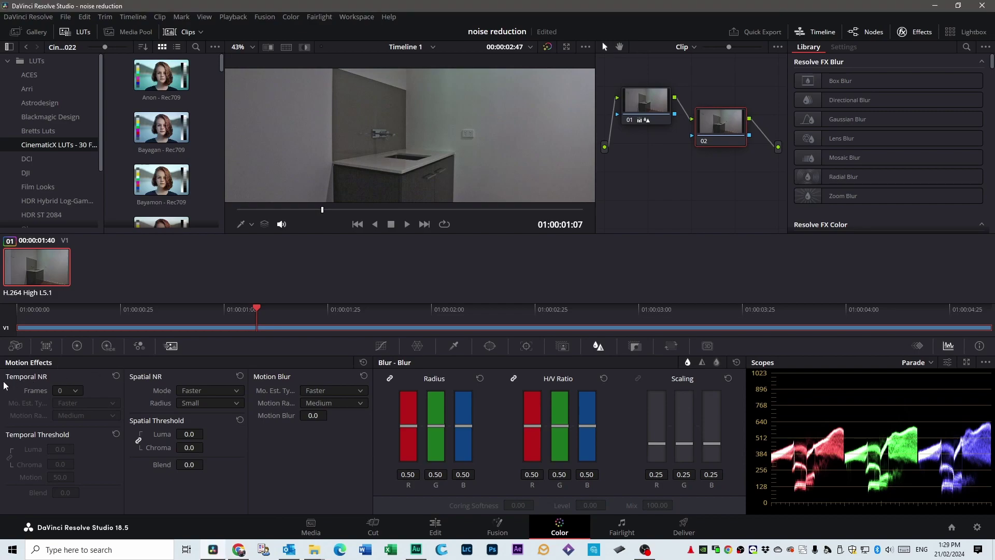
# - Set node 02's Temporal NR to 5 frames with Medium motion range
pyautogui.click(75, 391)
pyautogui.click(63, 461)
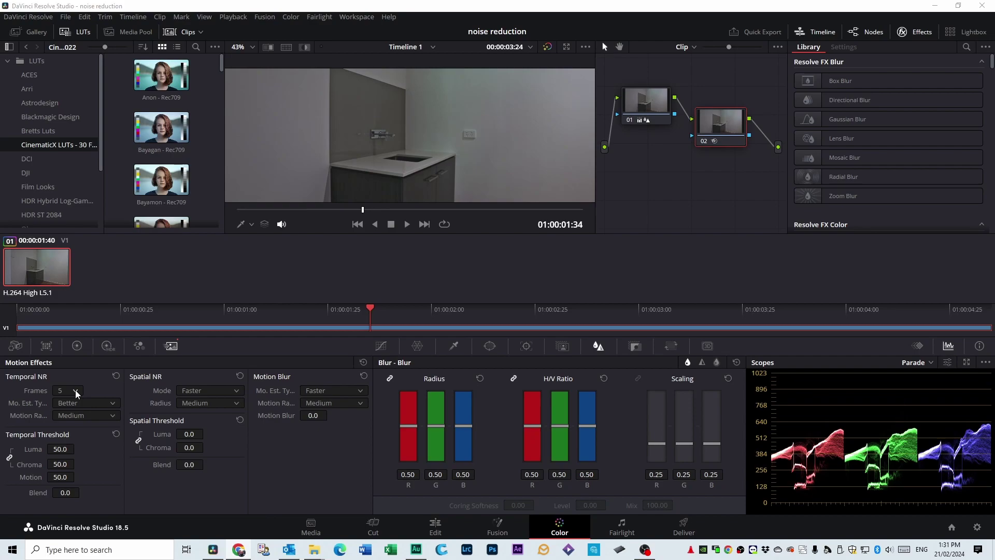
pyautogui.click(92, 415)
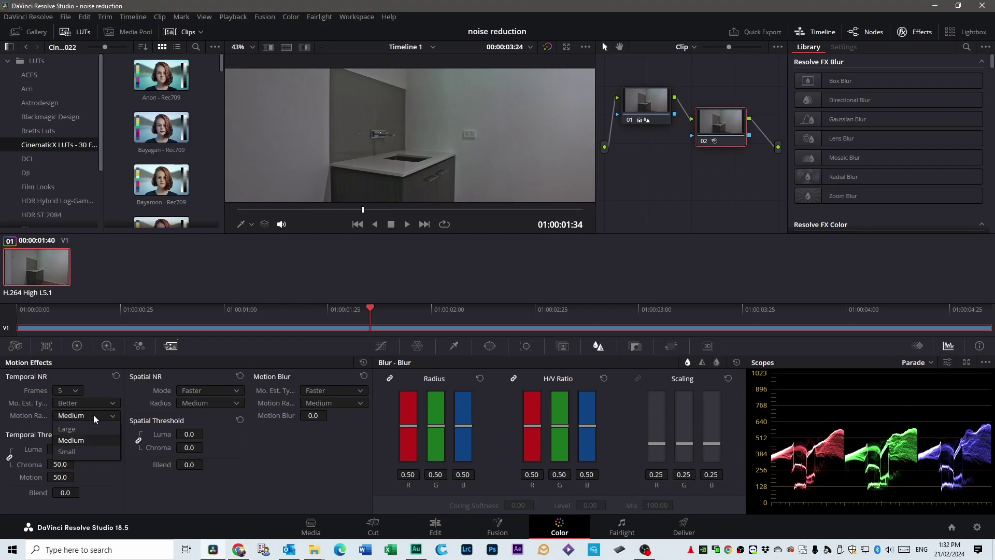
pyautogui.click(72, 440)
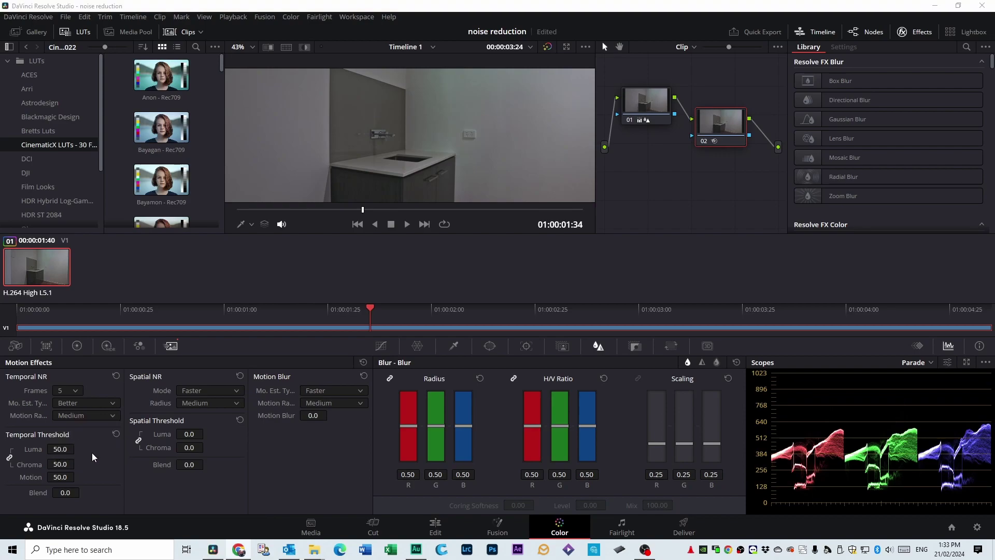
# - Set the Temporal Threshold Luma to 30.0 and save the project
pyautogui.click(58, 448)
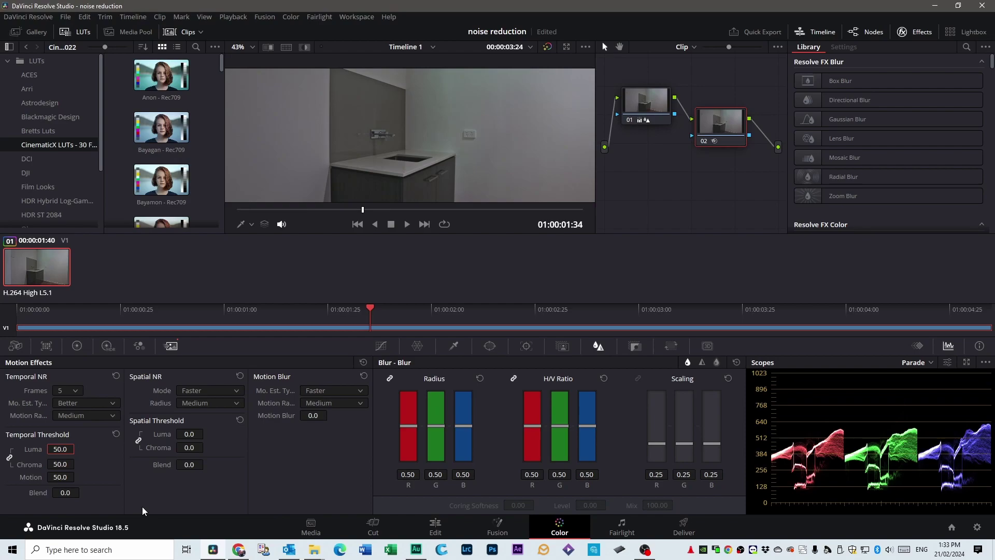
pyautogui.write('30')
pyautogui.press('Return')
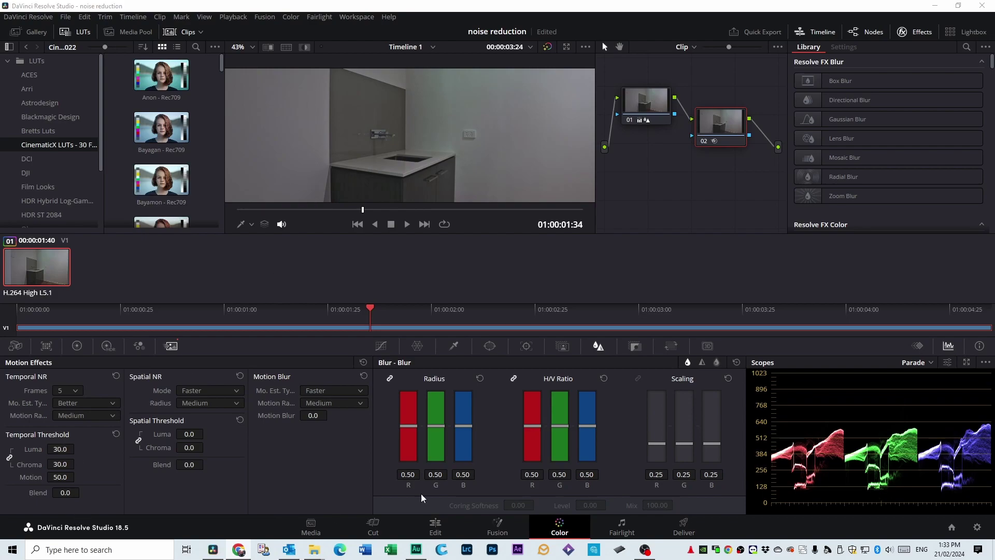
pyautogui.hotkey('ctrl', 's')
pyautogui.scroll(10, 475, 132)
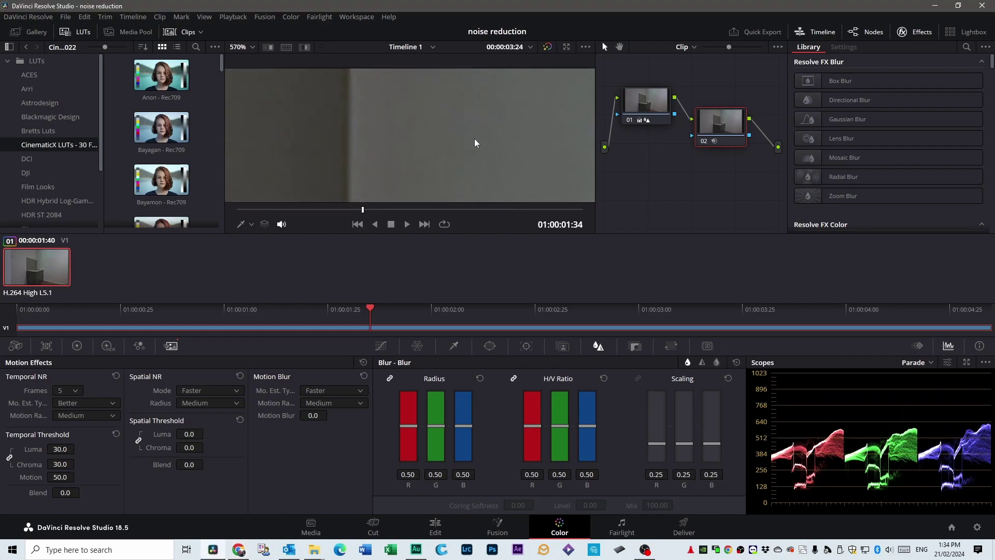
pyautogui.click(405, 226)
pyautogui.scroll(-3, 484, 131)
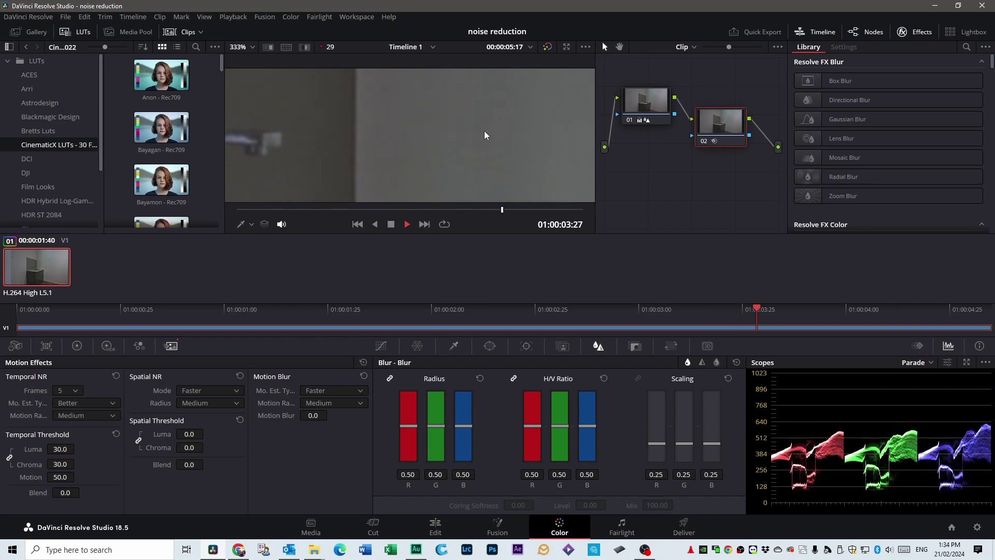
pyautogui.scroll(-2, 508, 159)
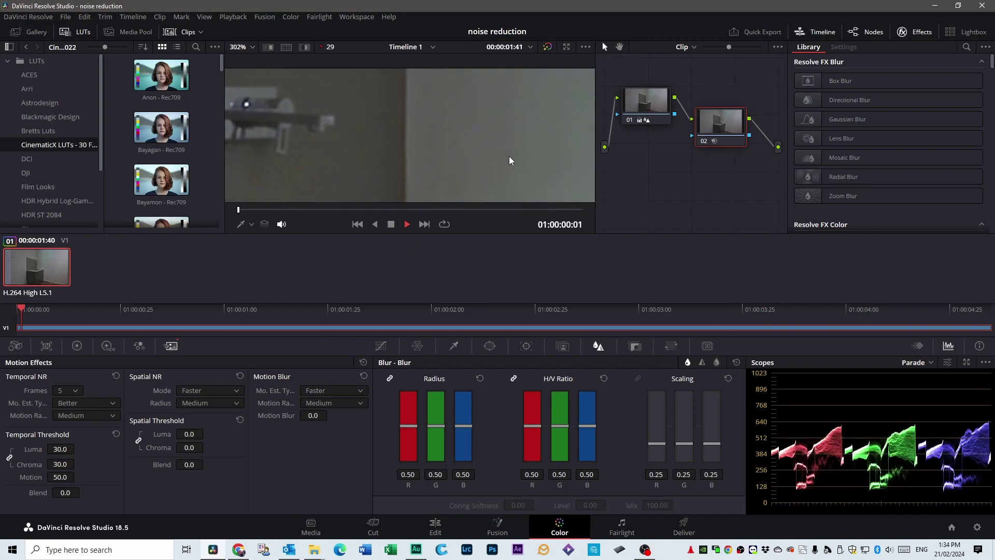
pyautogui.scroll(-6, 434, 135)
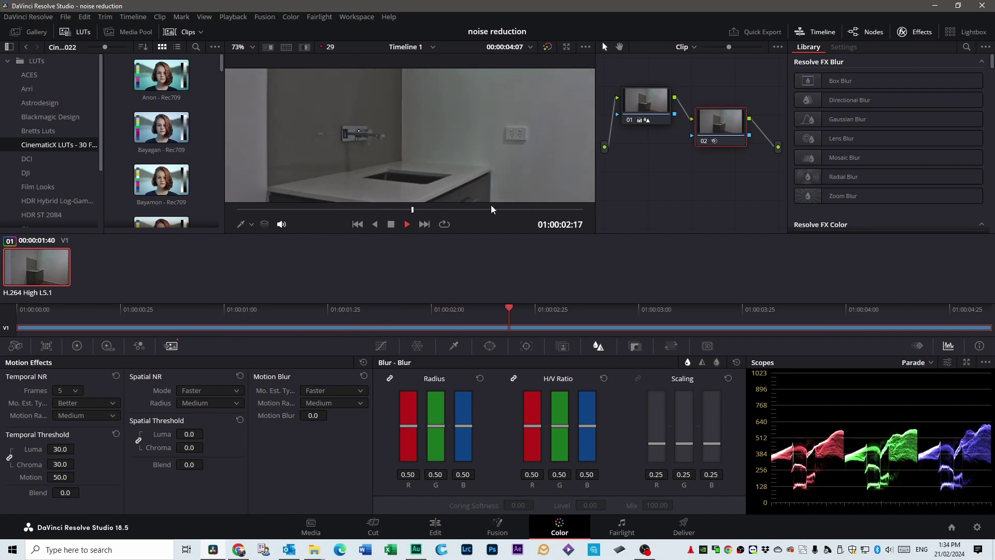
pyautogui.press('space')
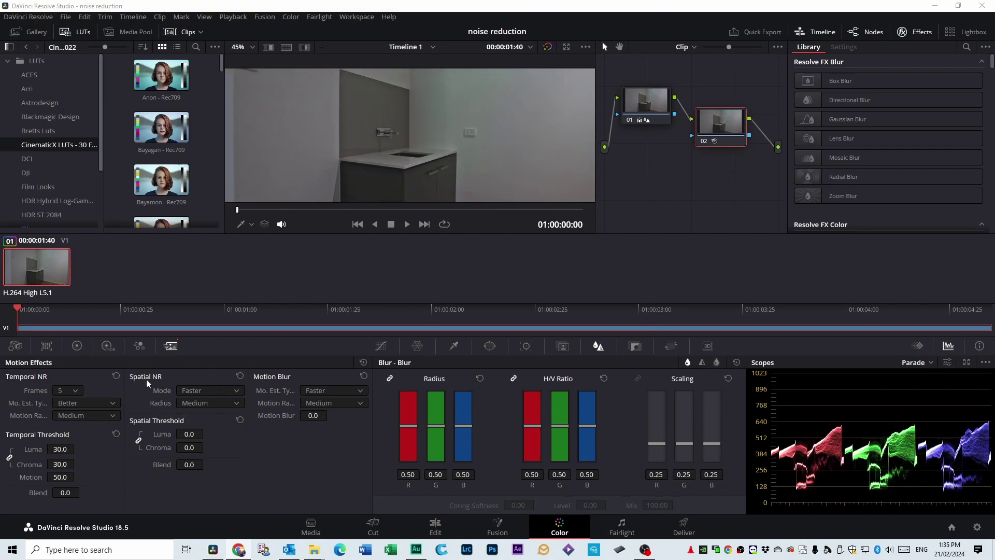
# - Set Spatial NR Radius to Small, unlink the thresholds, and raise Chroma alone to 20.4
pyautogui.click(222, 404)
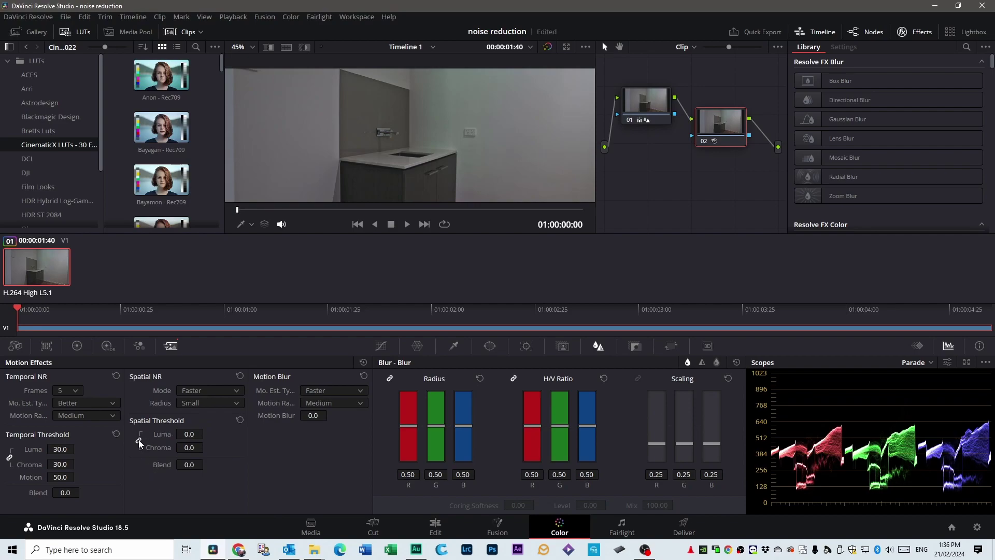
pyautogui.click(139, 440)
pyautogui.moveTo(190, 447); pyautogui.dragTo(206, 447)
pyautogui.scroll(-2, 431, 117)
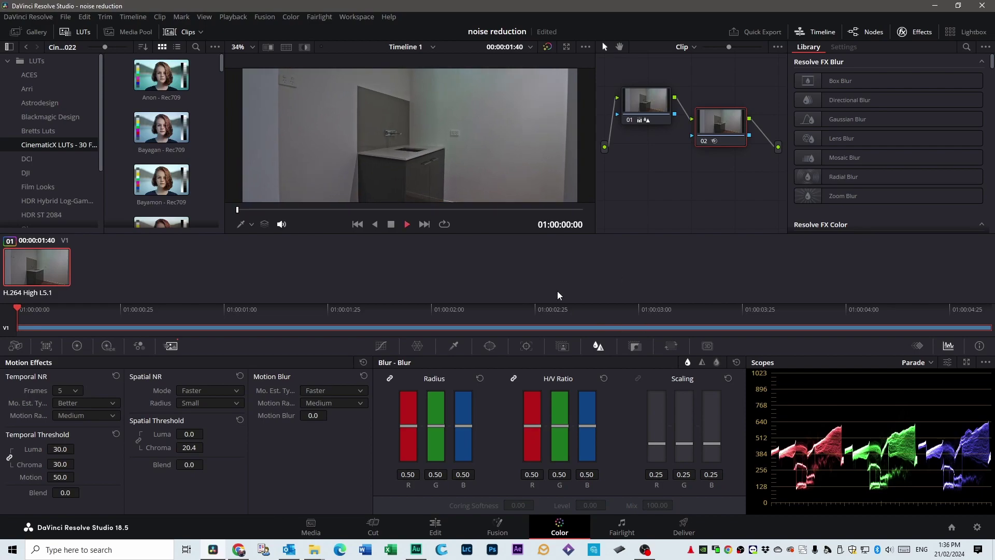
pyautogui.press('space')
pyautogui.scroll(5, 409, 134)
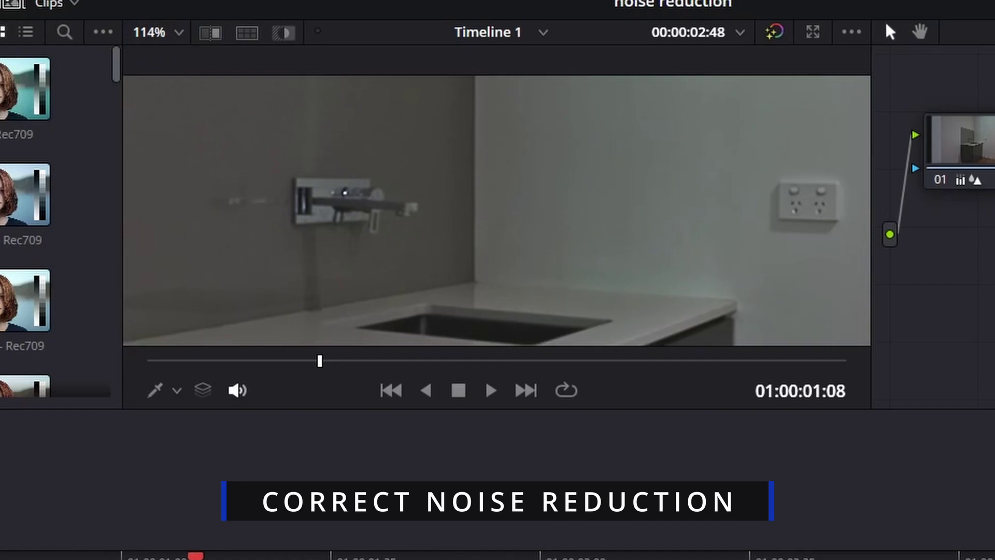
pyautogui.press('space')
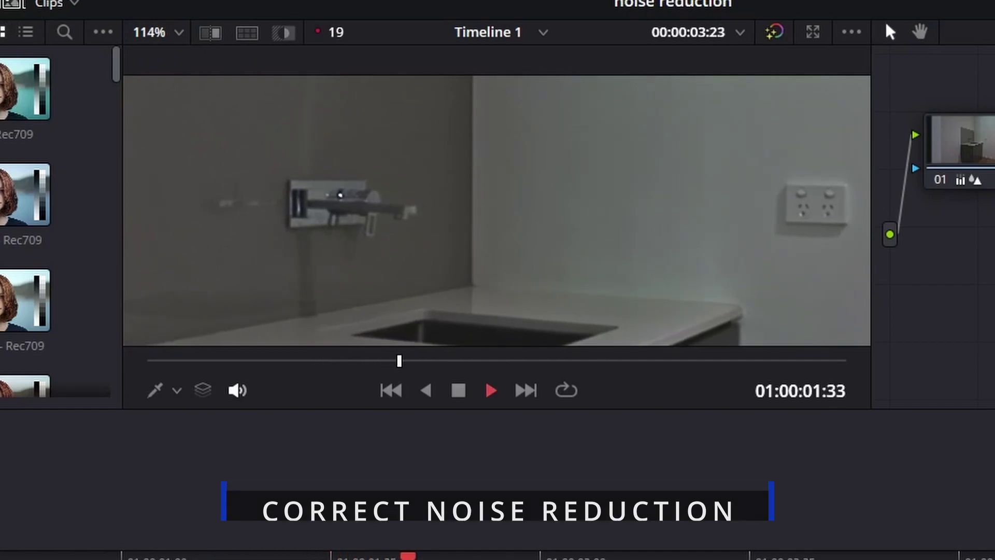
pyautogui.press('space')
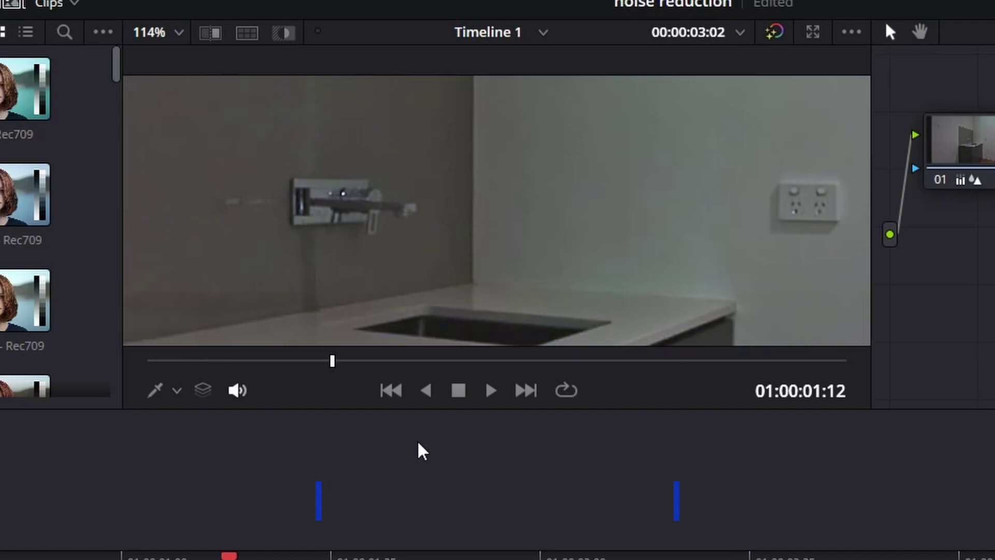
pyautogui.press('space')
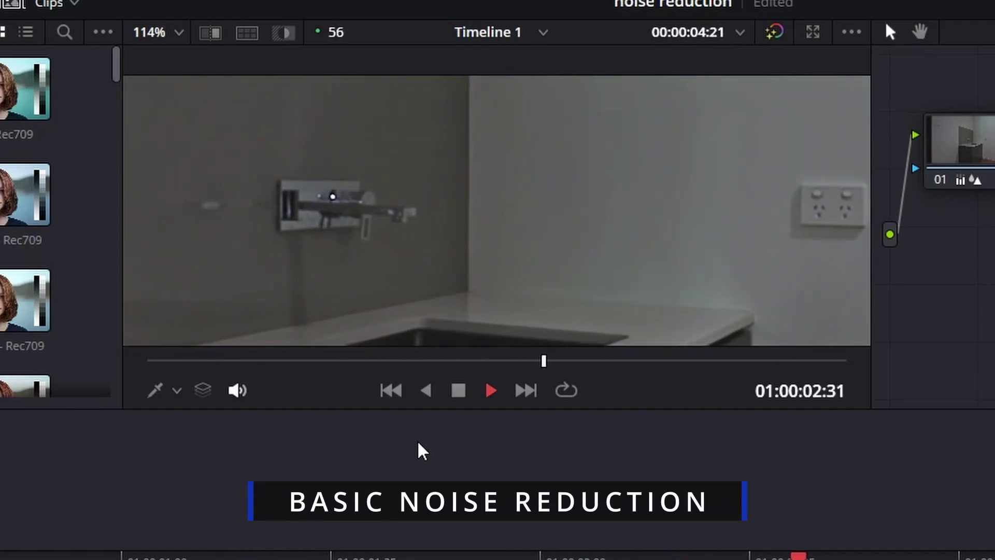